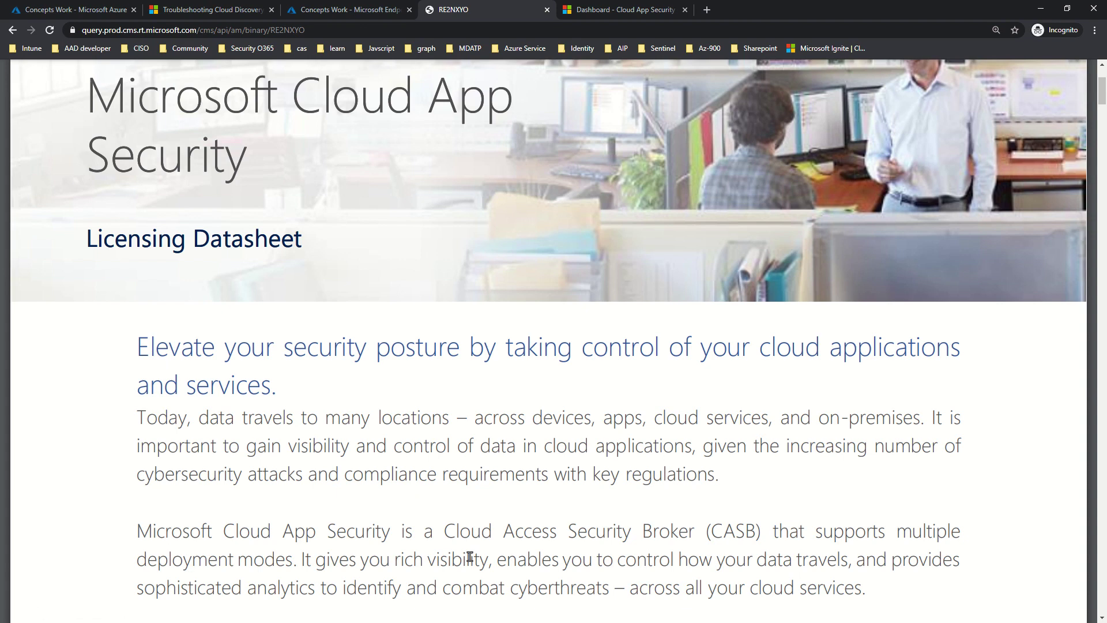
Scroll the datasheet to its Table of Contents, listing Microsoft 365 E5 through Azure AD Premium 1 and 2
scroll(566, 504, "down", 9)
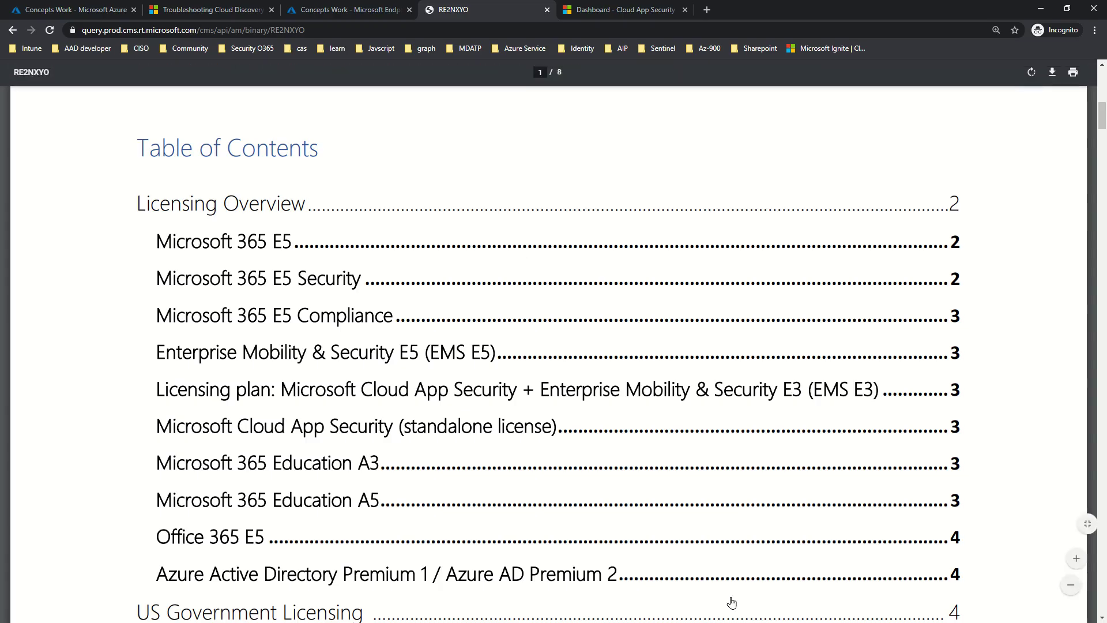
Review the Concepts Work Azure AD roles and administrators, then return to the Cloud App Security dashboard
left_click(78, 9)
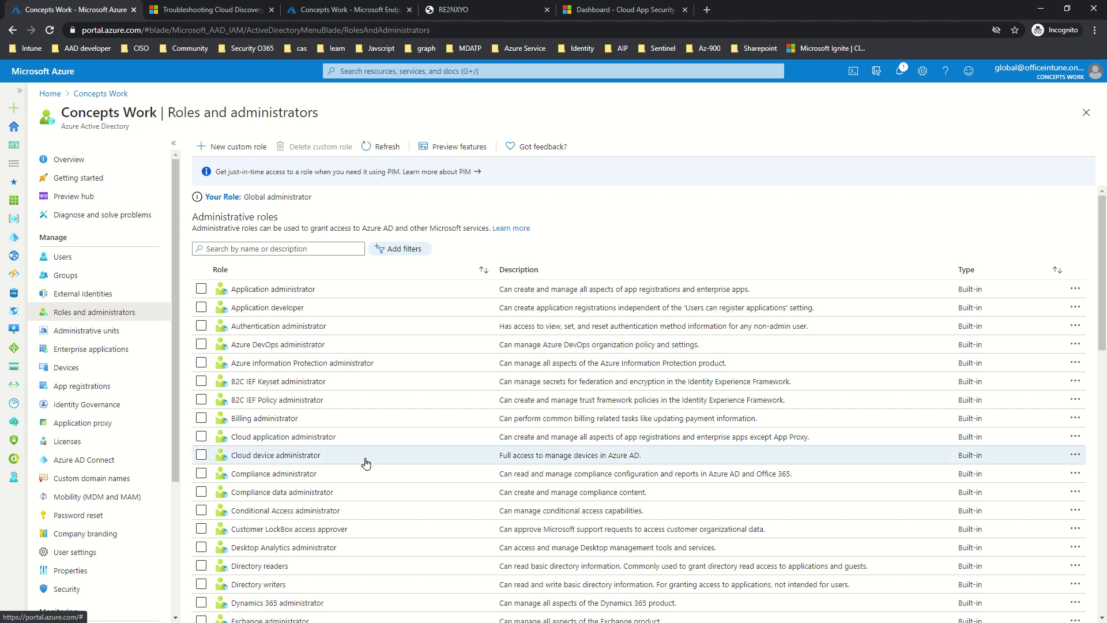
left_click(604, 11)
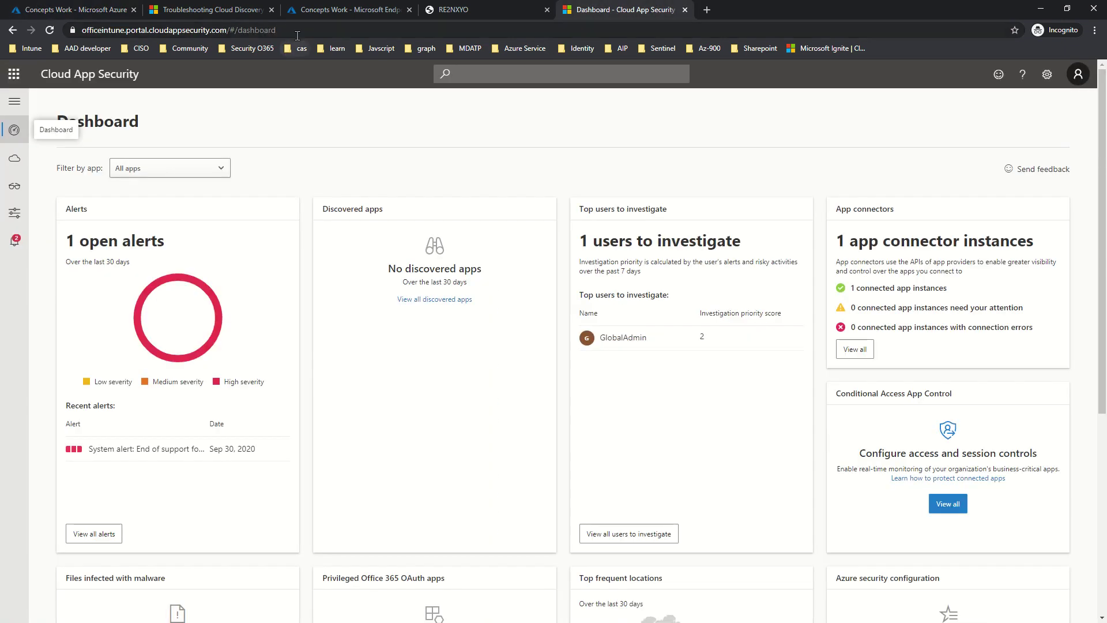
From the settings gear, go to Manage admin access and begin adding a new Cloud App Security admin
left_click(300, 30)
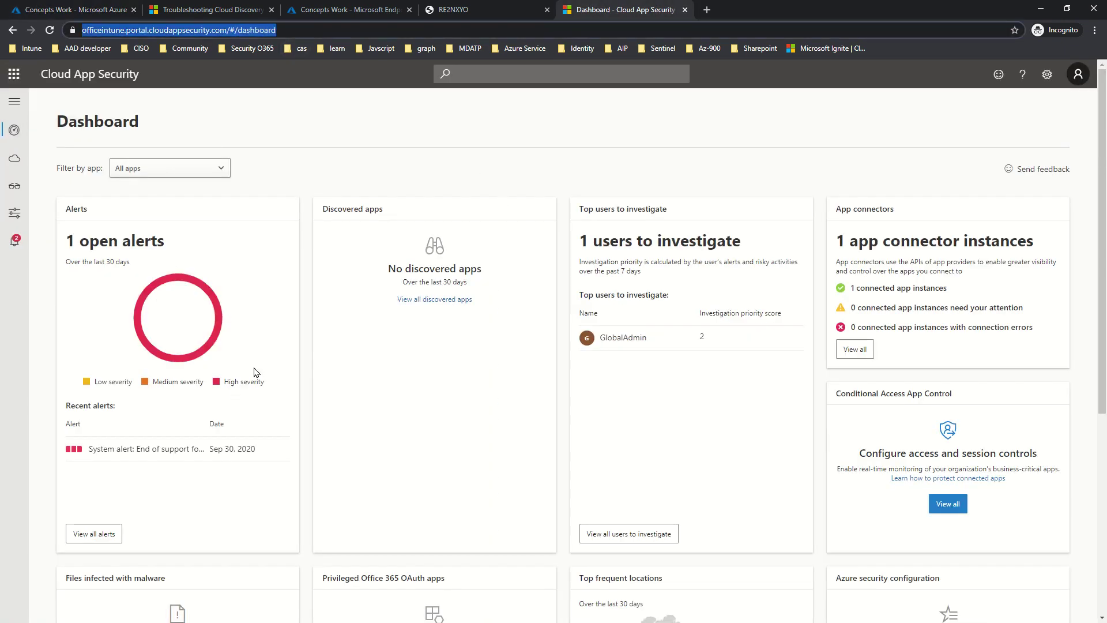
left_click(268, 127)
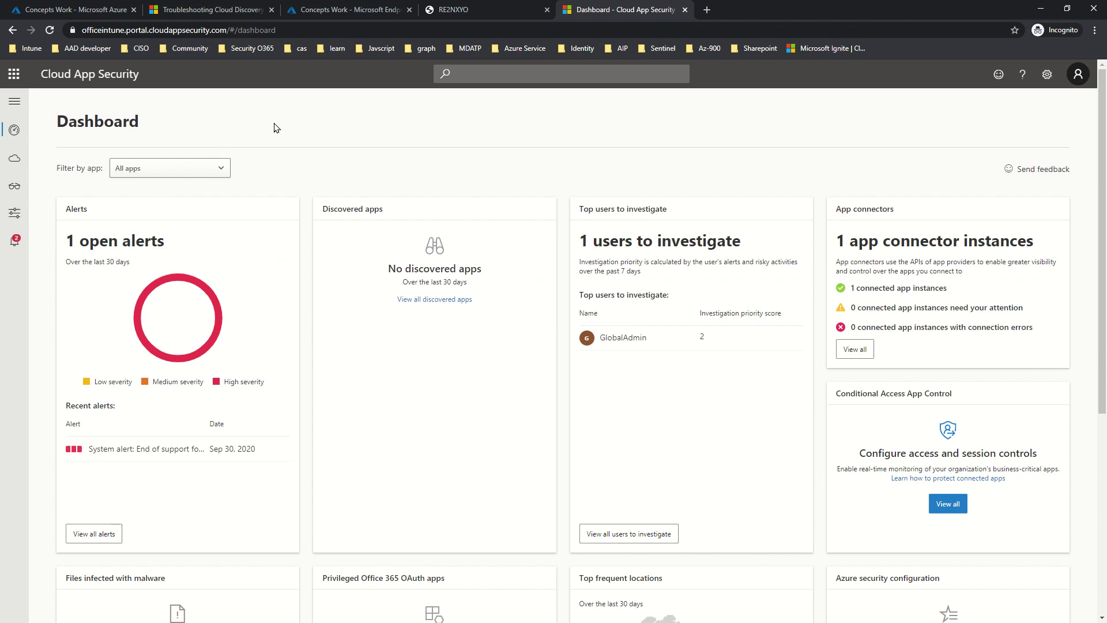
left_click(1040, 83)
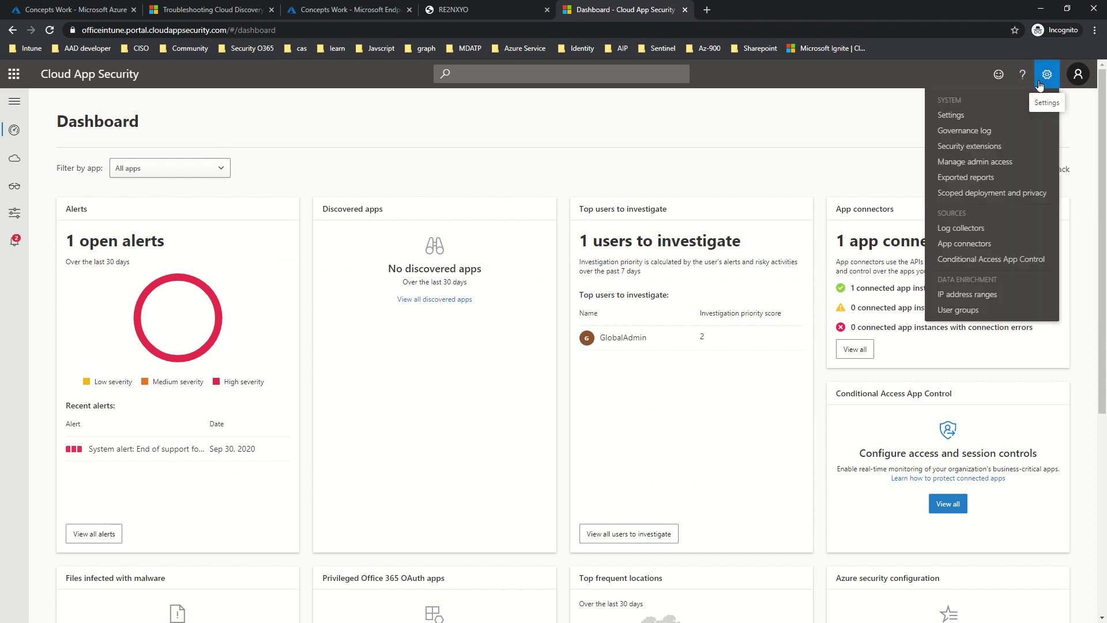
left_click(956, 164)
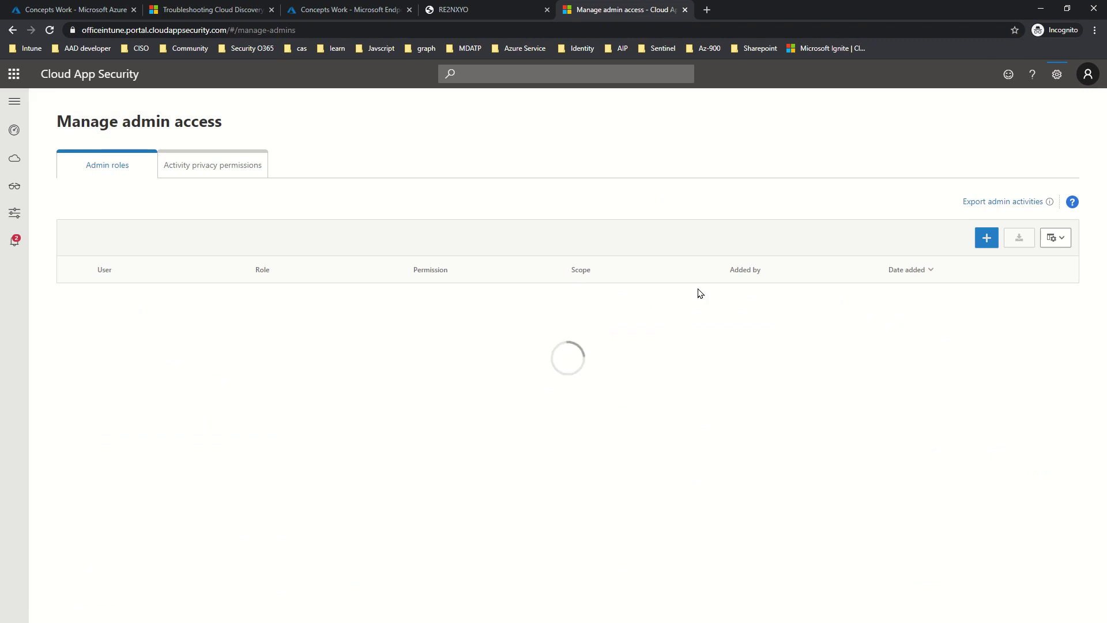
left_click(986, 241)
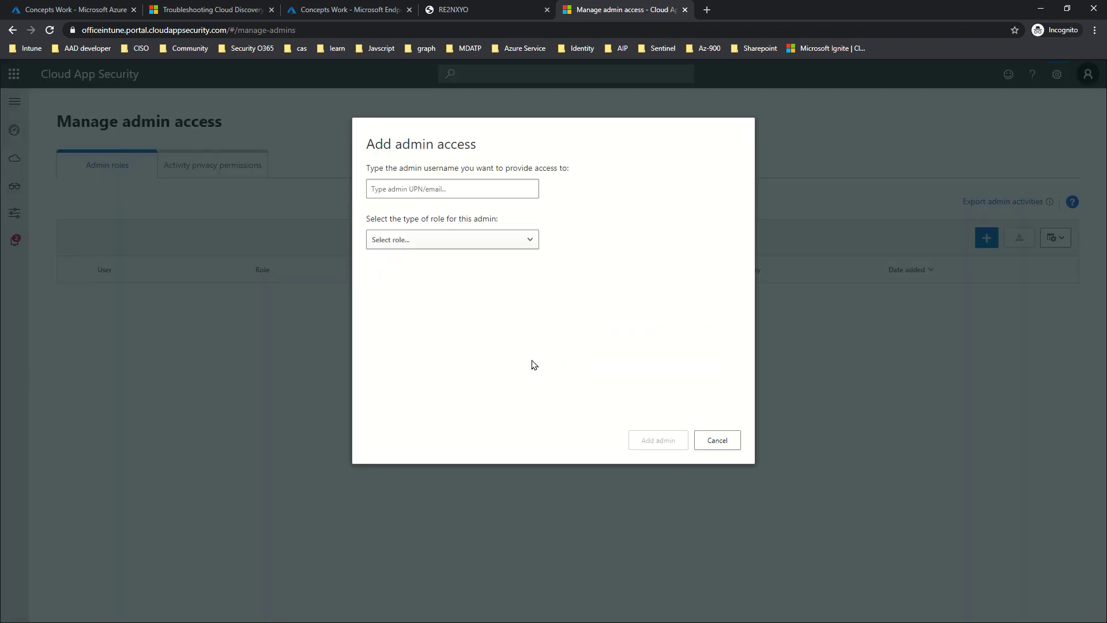
Compare the Cloud App Security roles (Global admin, Security reader, Compliance admin, App/instance admin, User group admin) with the Azure AD roles
left_click(414, 243)
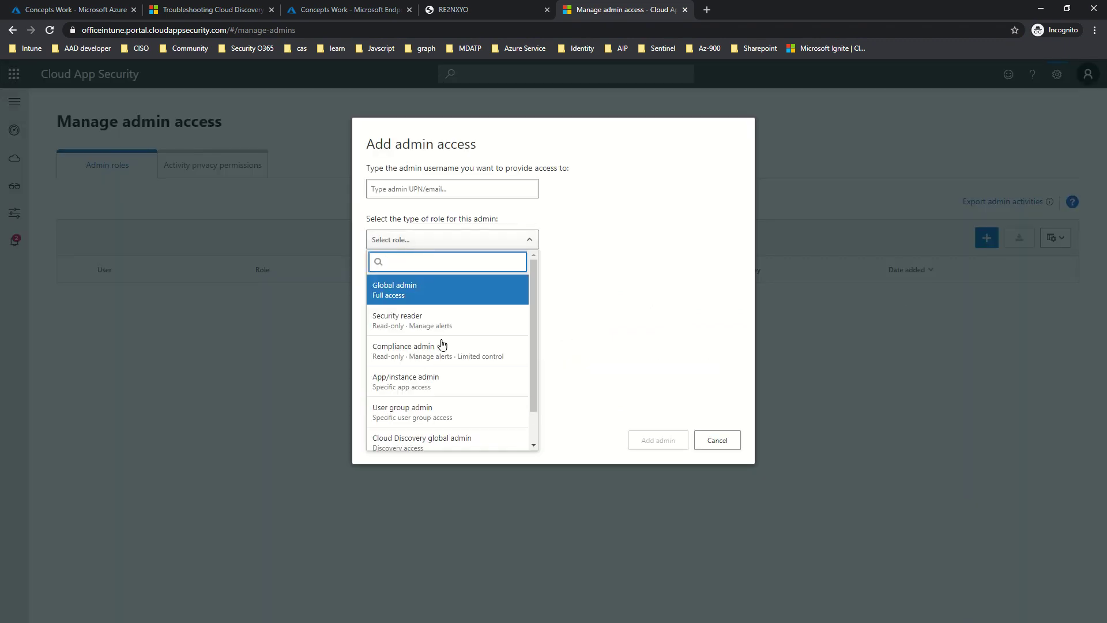
scroll(449, 375, "down", 1)
scroll(444, 386, "up", 1)
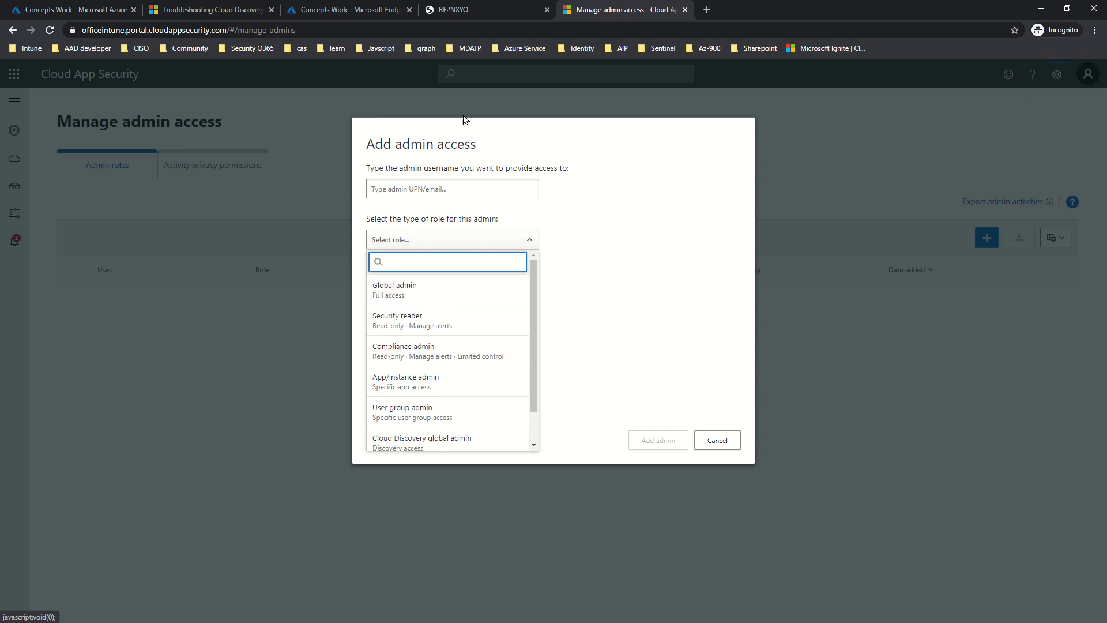
left_click(88, 8)
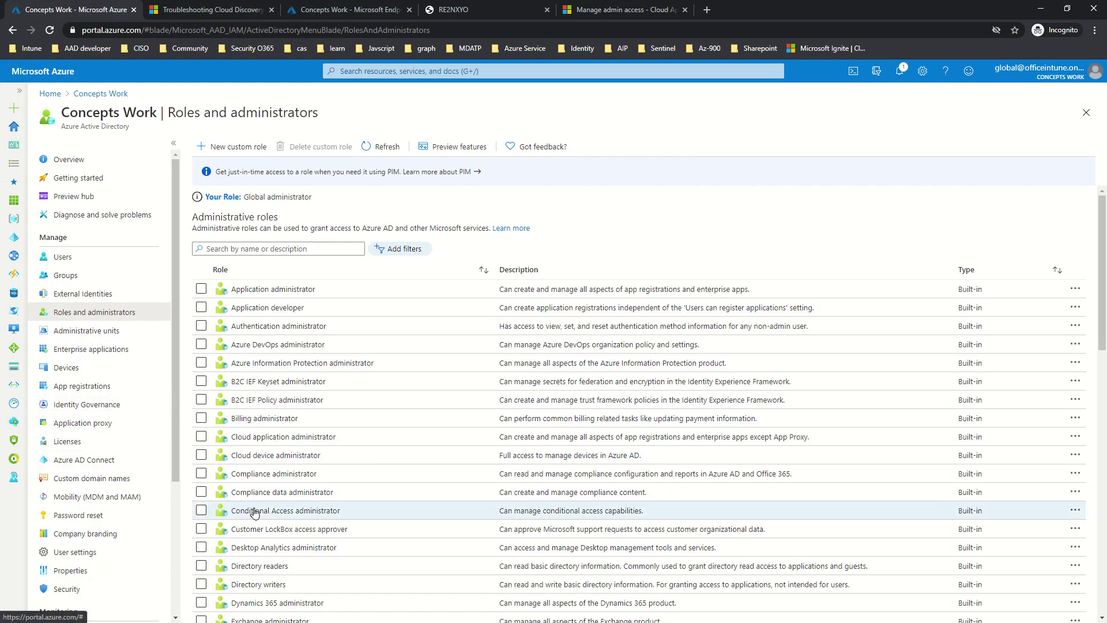
left_click(605, 8)
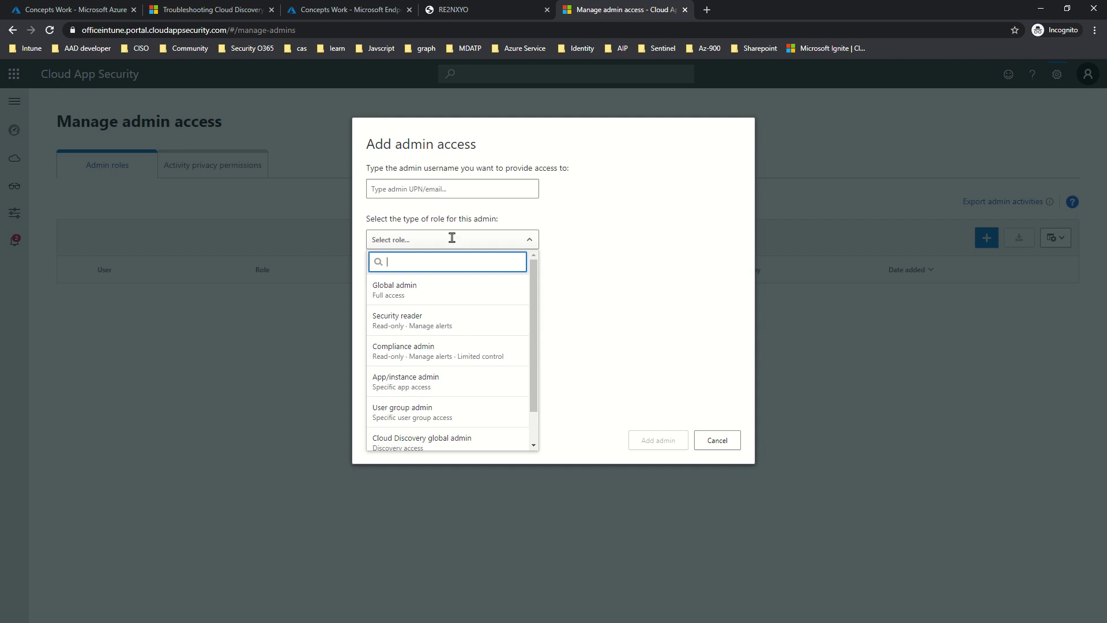
Choose Global admin as the role in the Add admin access dialog
left_click(460, 290)
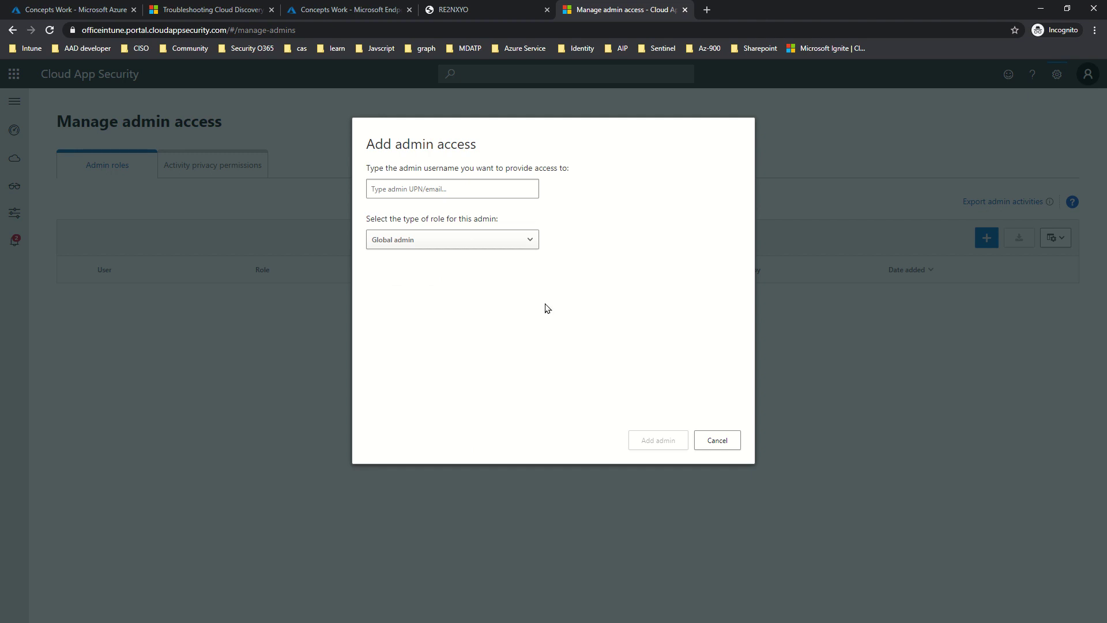
Cancel the Add admin access dialog without adding anyone, keeping the admin list empty
left_click(716, 447)
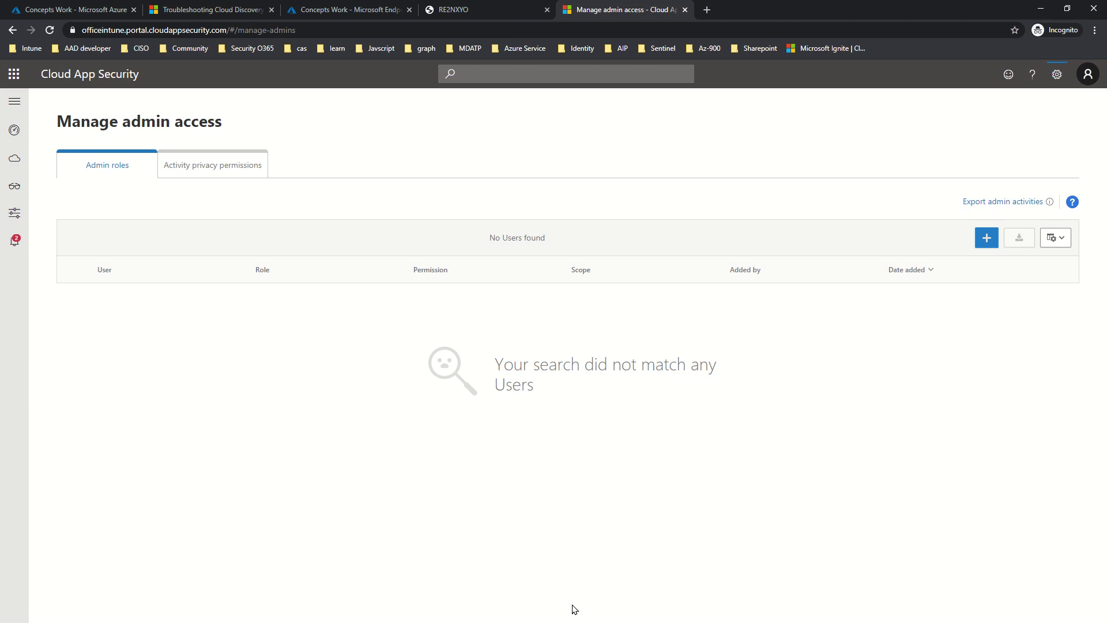
left_click(1034, 78)
Show the About details (version 185.35746982, region West US 2, data center US3) and highlight the version
left_click(978, 173)
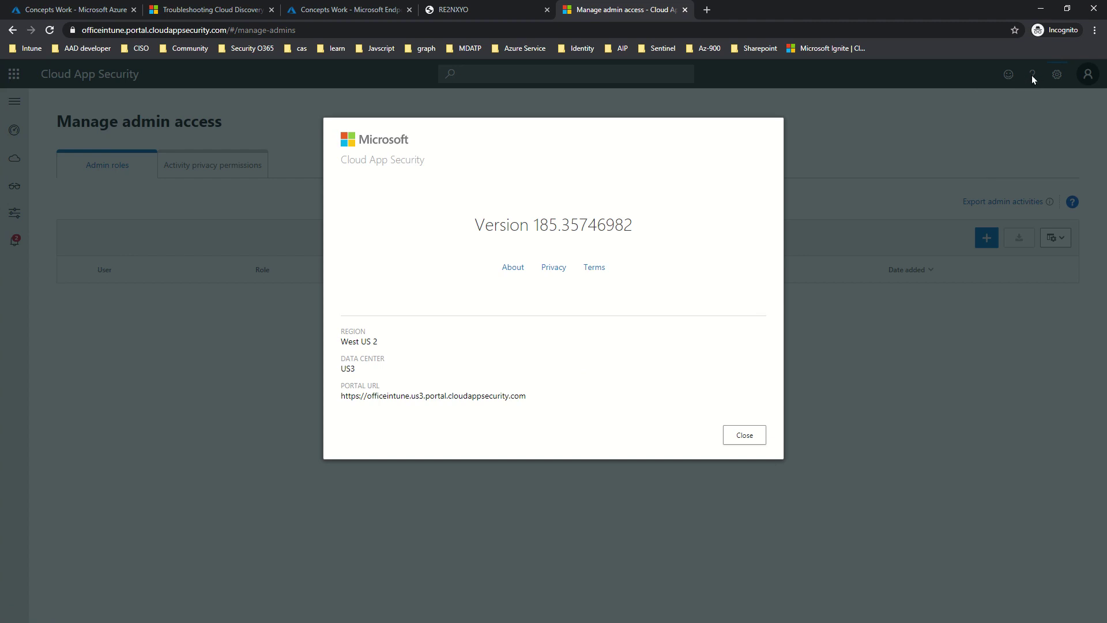
left_click(744, 435)
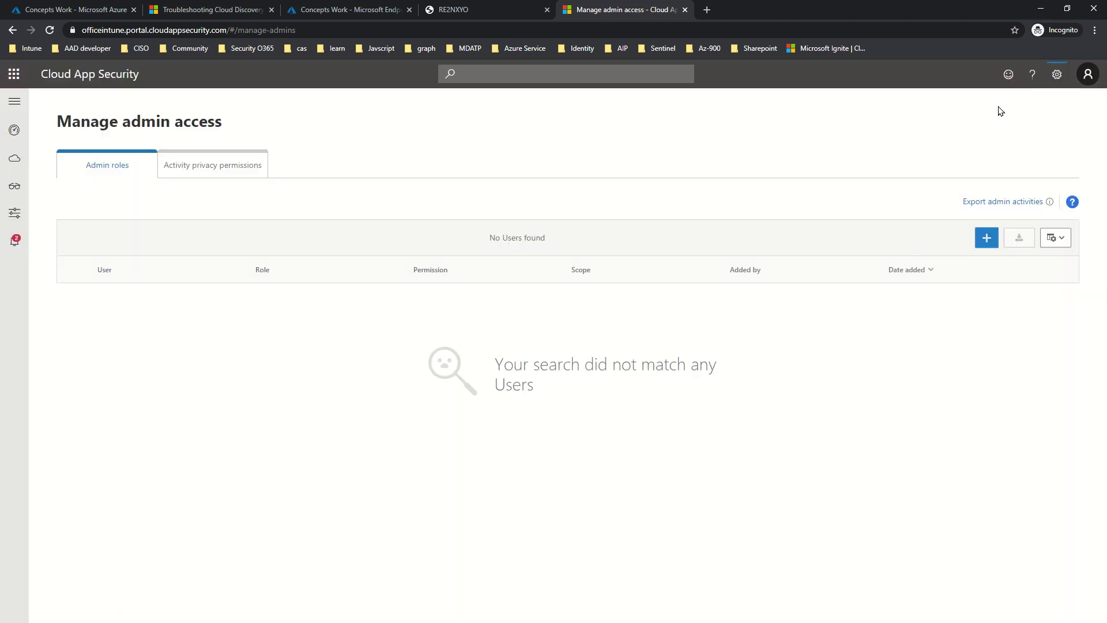
left_click(1033, 76)
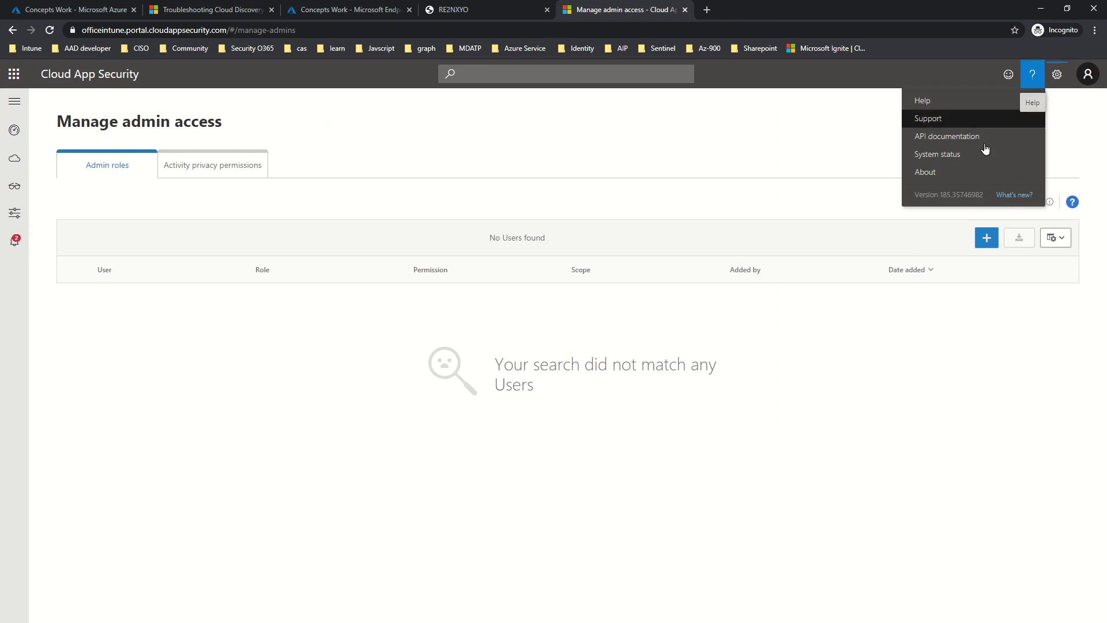
left_click(979, 173)
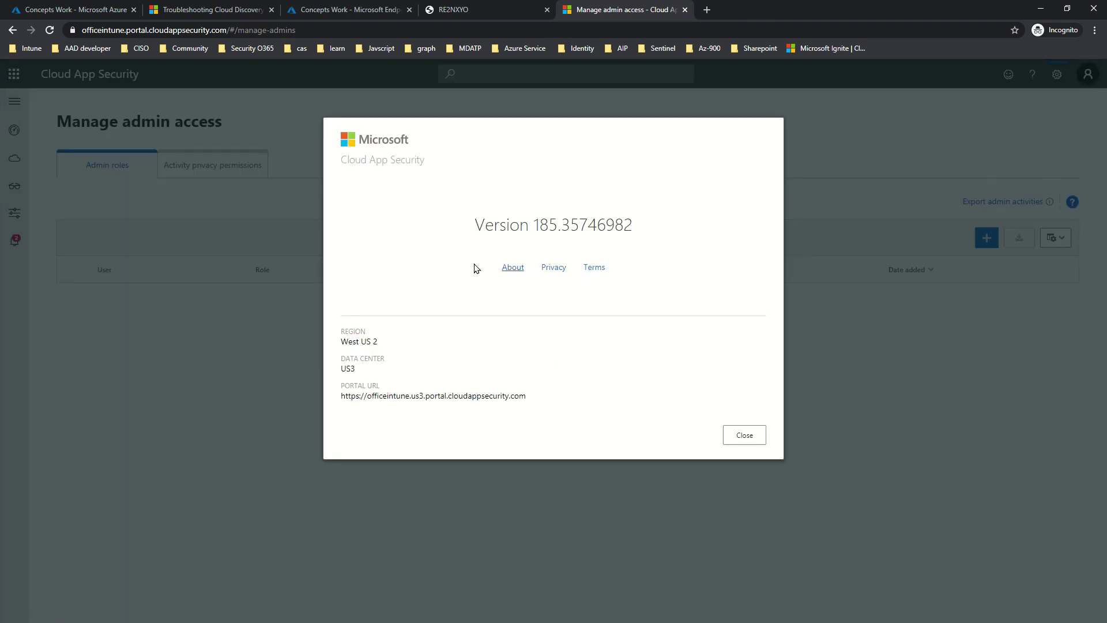
left_click_drag(465, 238, 648, 237)
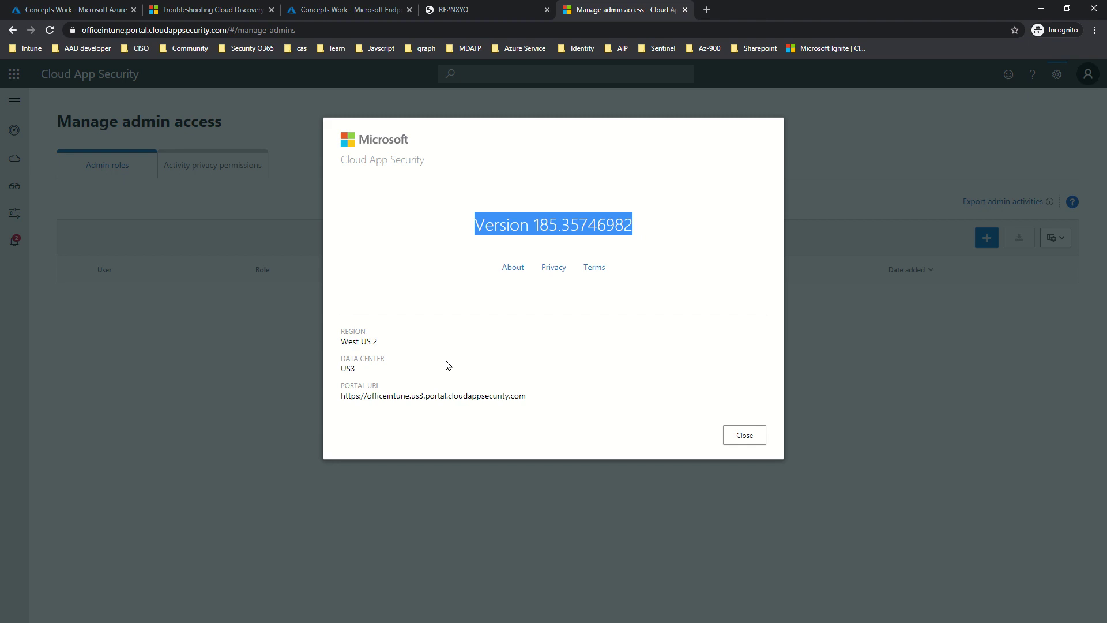
left_click(455, 10)
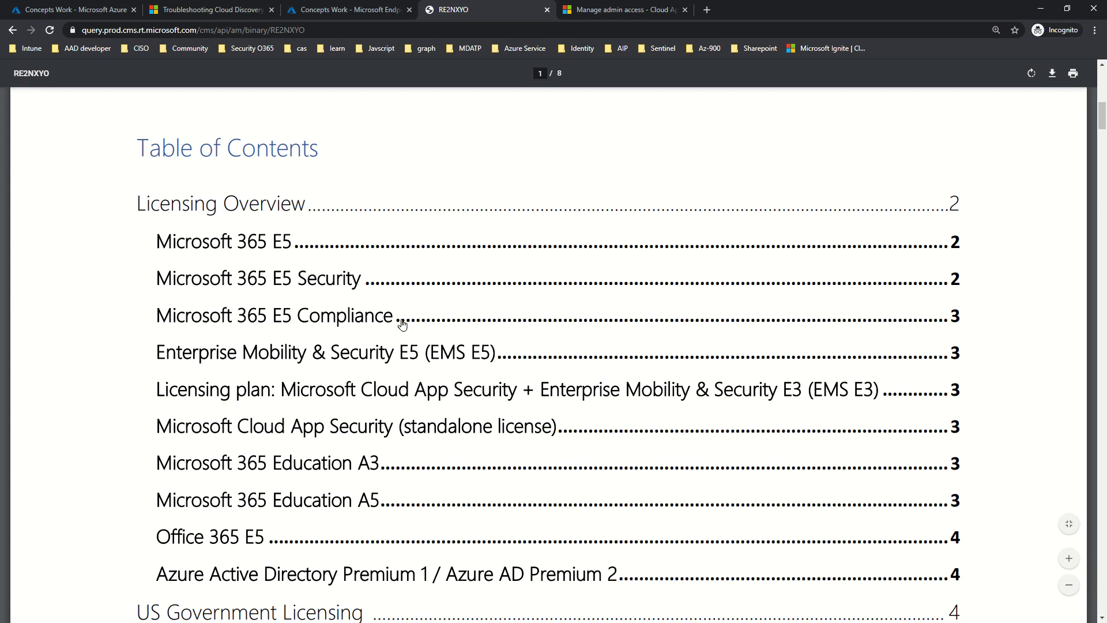
Open Enterprise Mobility + Security E5's service plan details under Azure AD Licenses and highlight Microsoft Cloud App Security
left_click(50, 8)
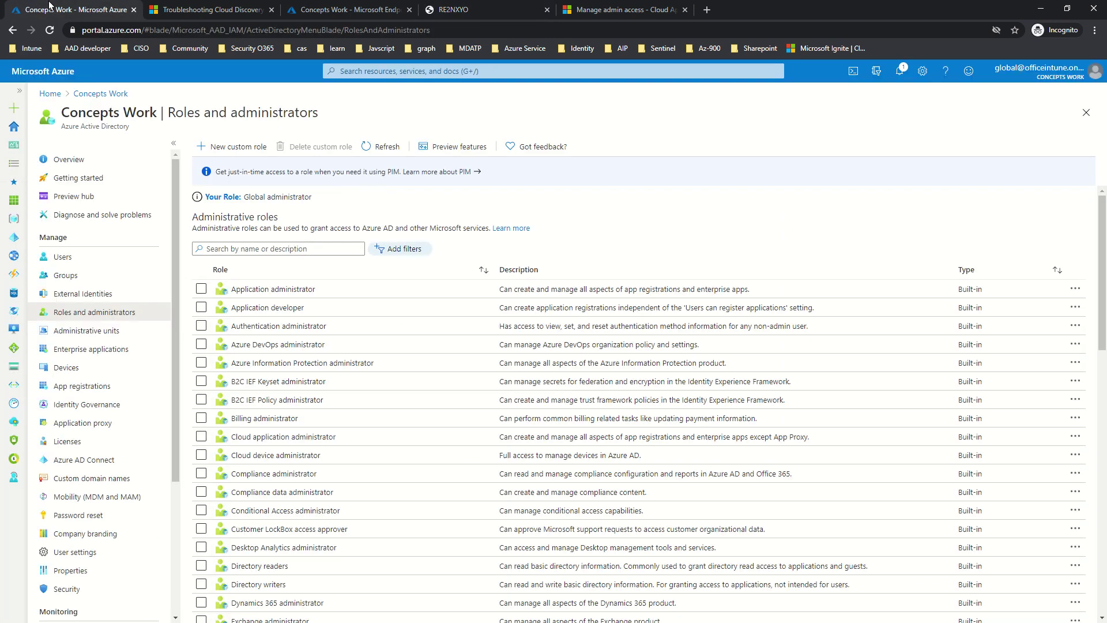
left_click(1086, 113)
left_click(339, 153)
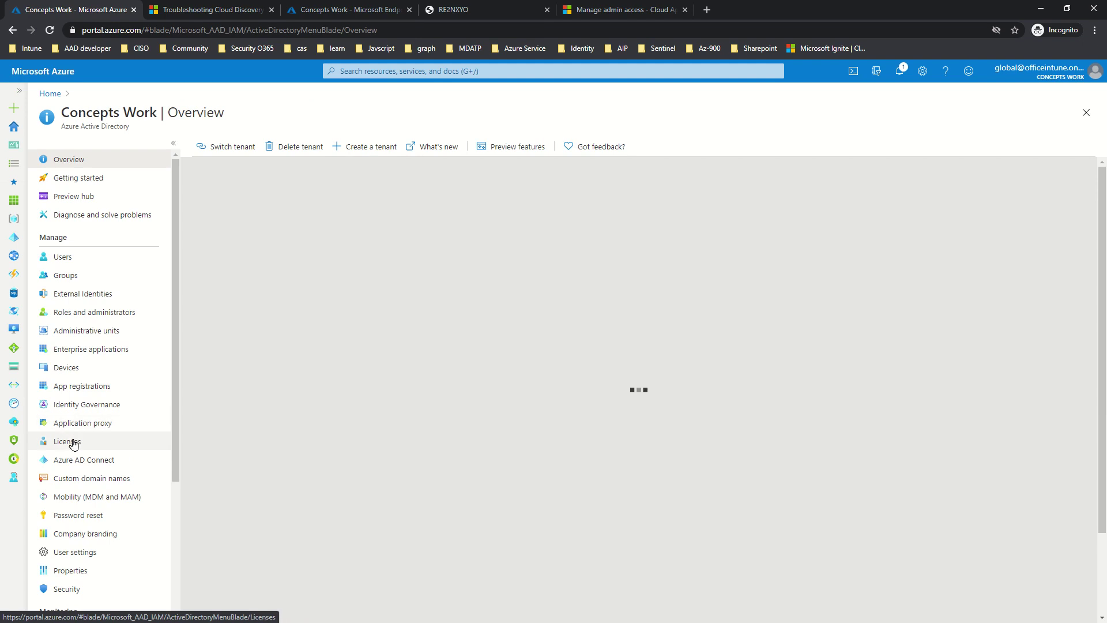
left_click(74, 439)
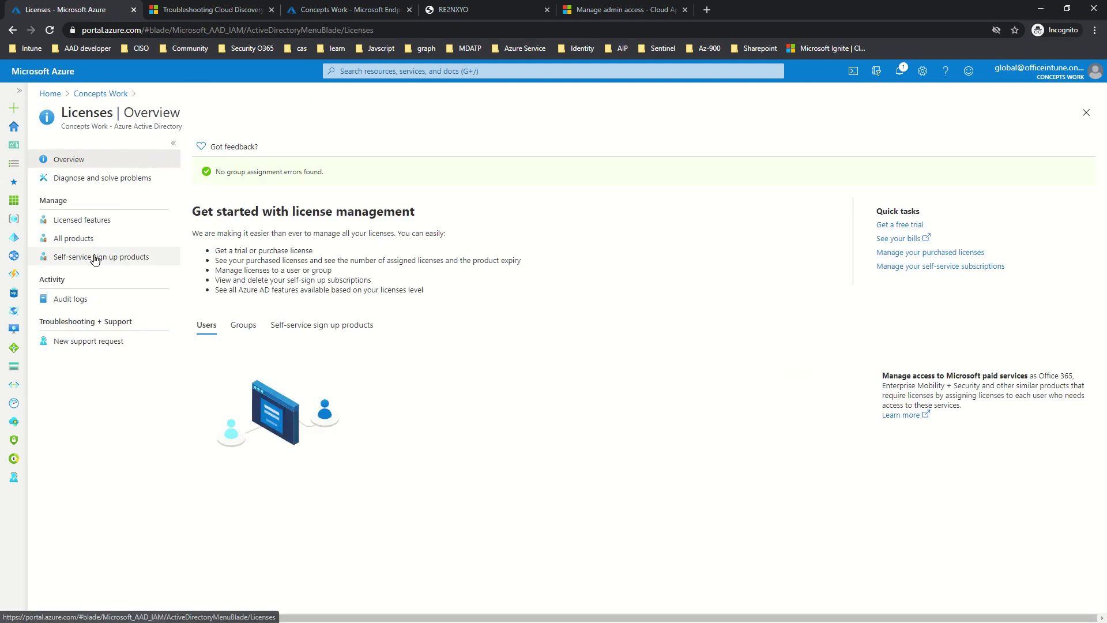
left_click(87, 240)
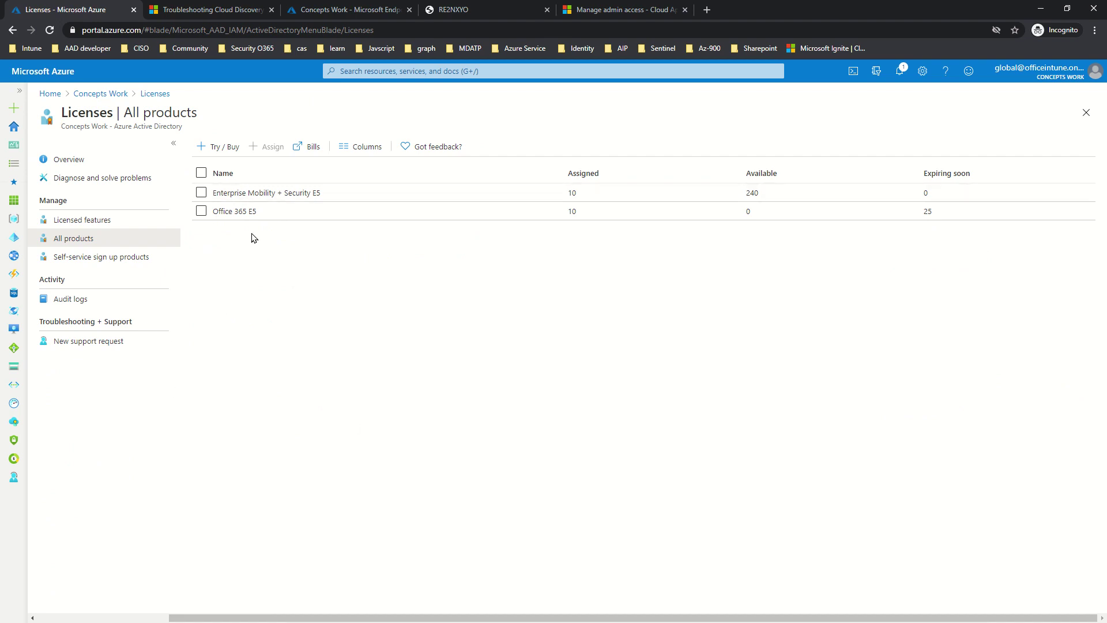
left_click(260, 194)
left_click(109, 217)
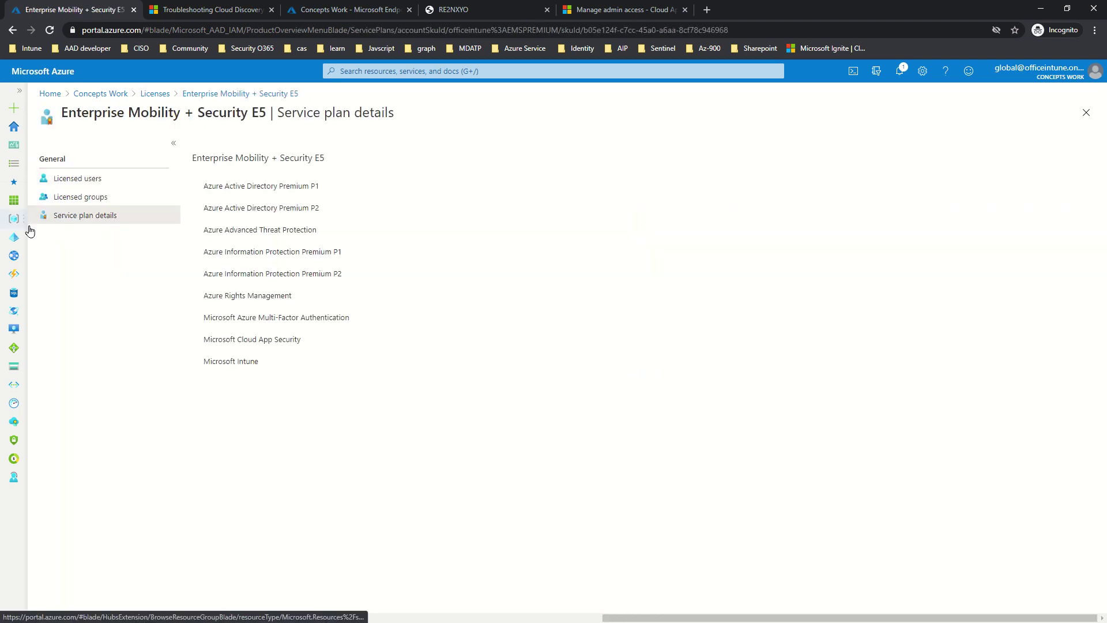
left_click_drag(206, 339, 365, 345)
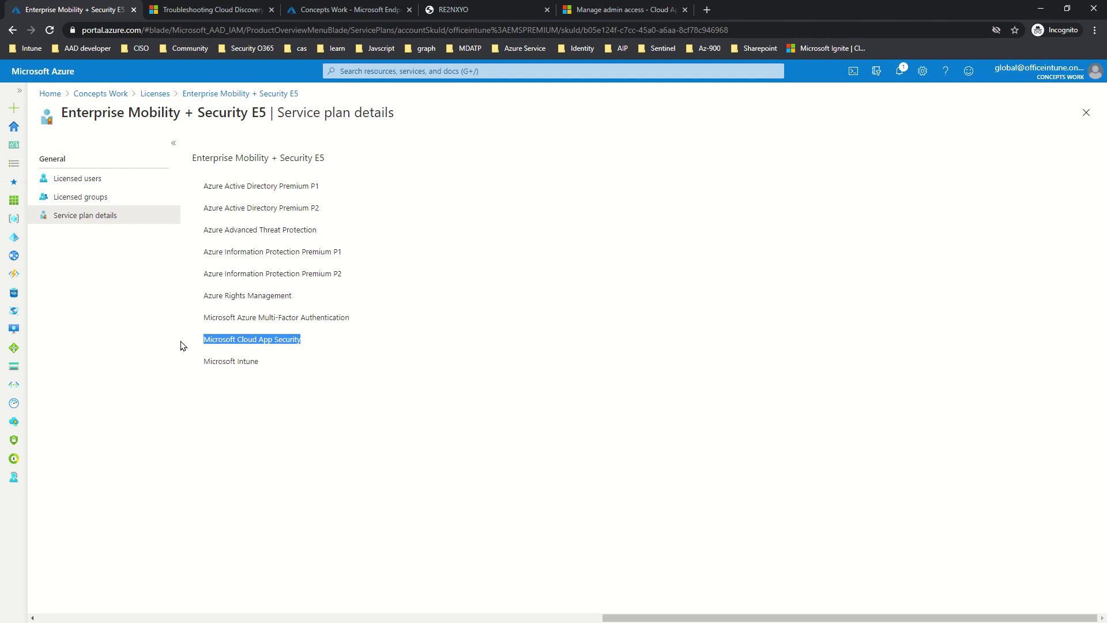
Bring back the Manage admin access tab showing the Add admin access role list
left_click(621, 10)
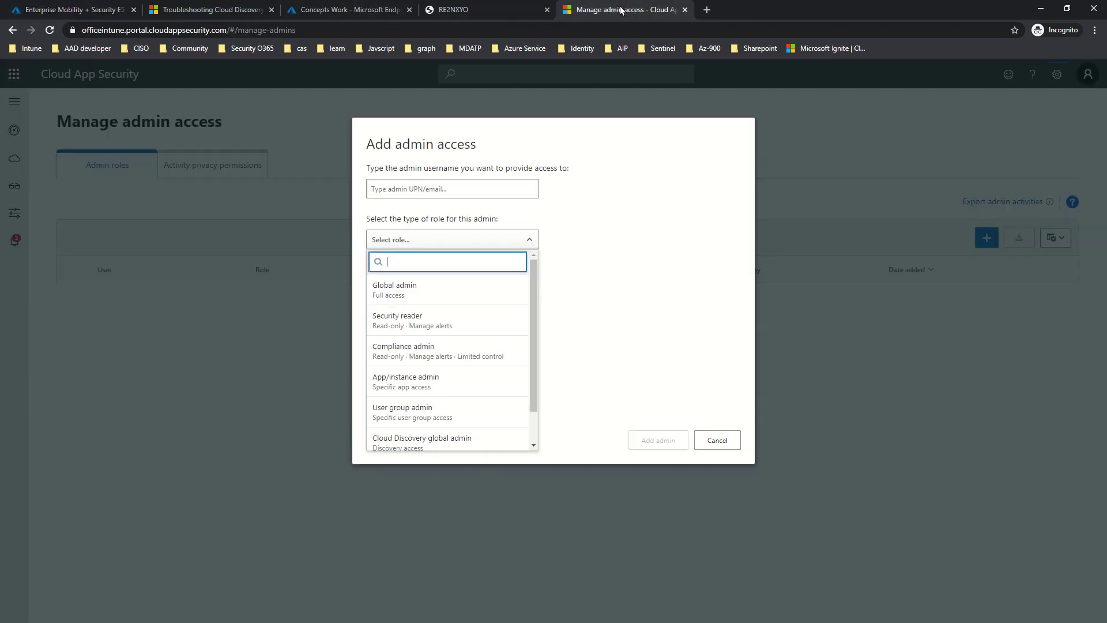